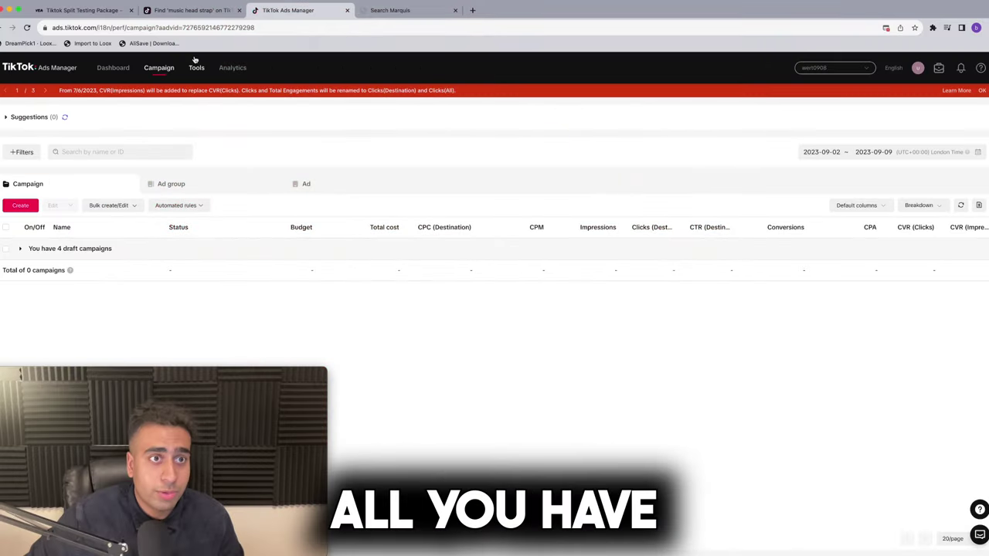
Review the website pixel events in Events Manager, then return to the campaigns list.
mouse_move(193, 89)
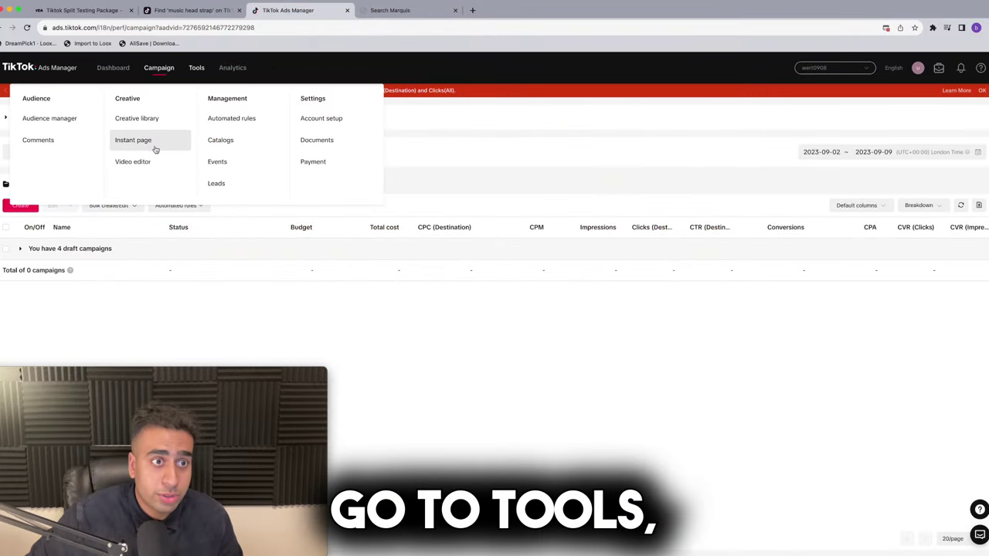
click(230, 162)
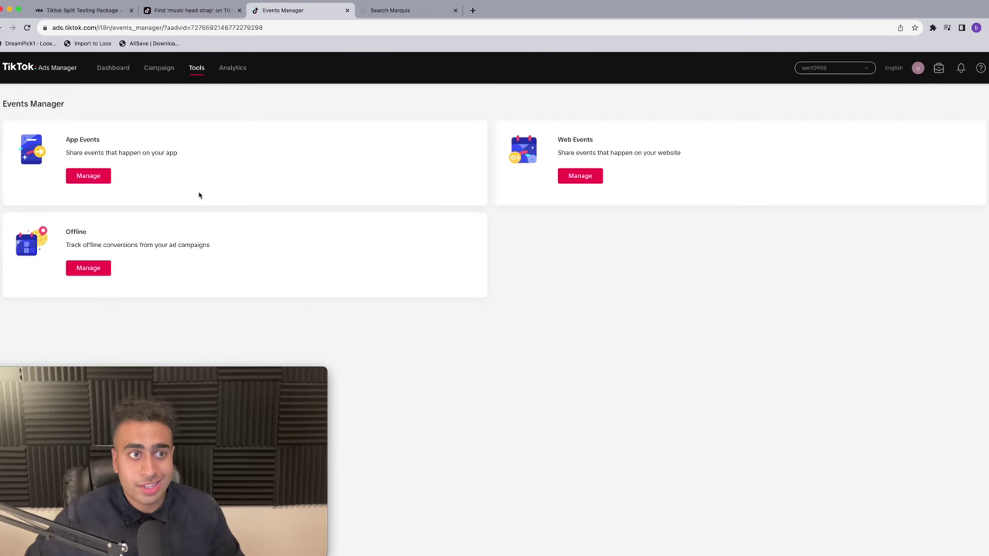
click(581, 180)
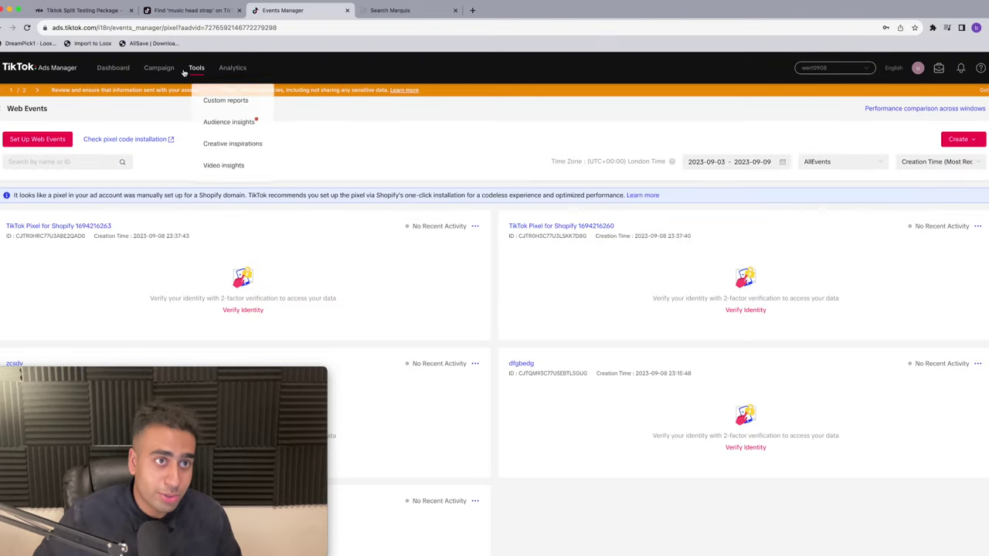
click(159, 68)
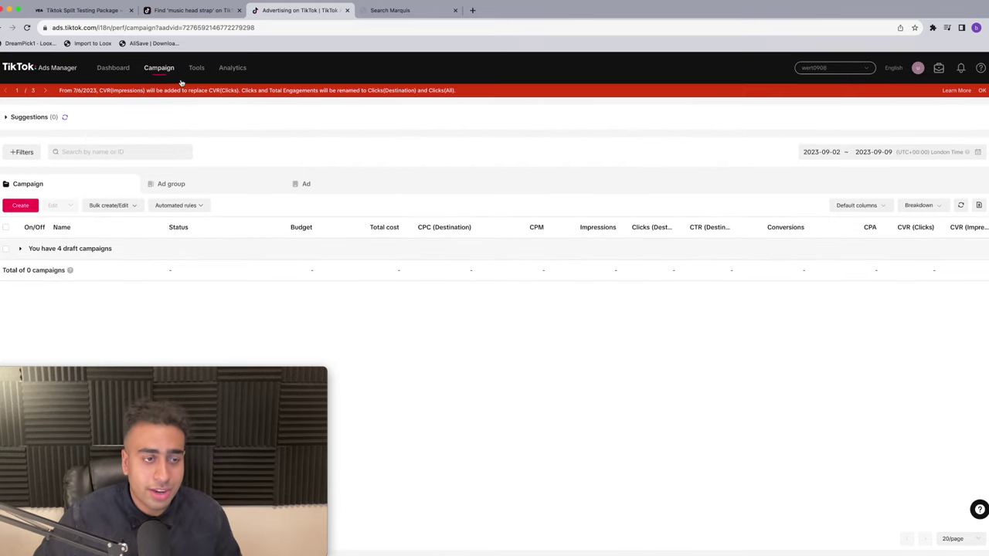
Create a Custom-mode Website conversions campaign and continue to Smart Performance ad settings.
click(19, 212)
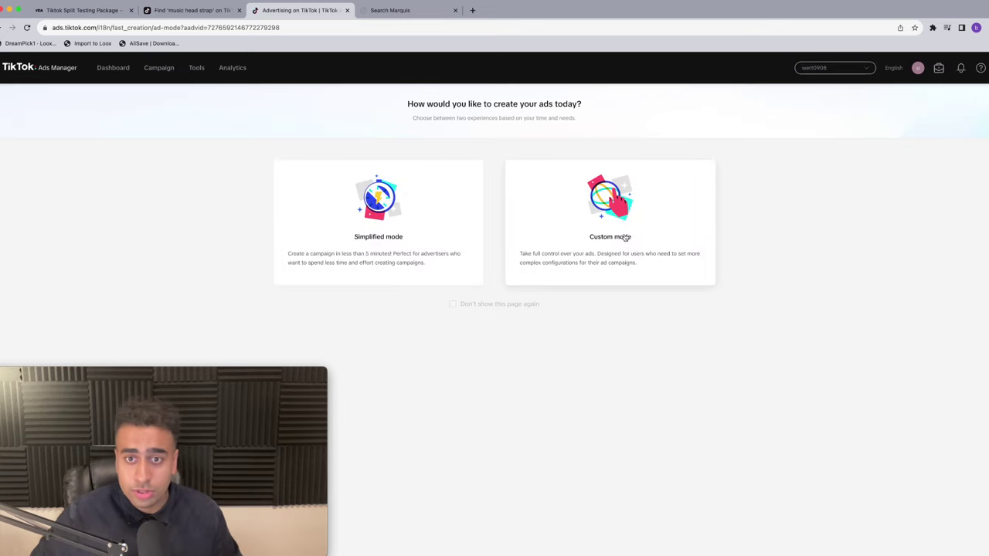
click(625, 238)
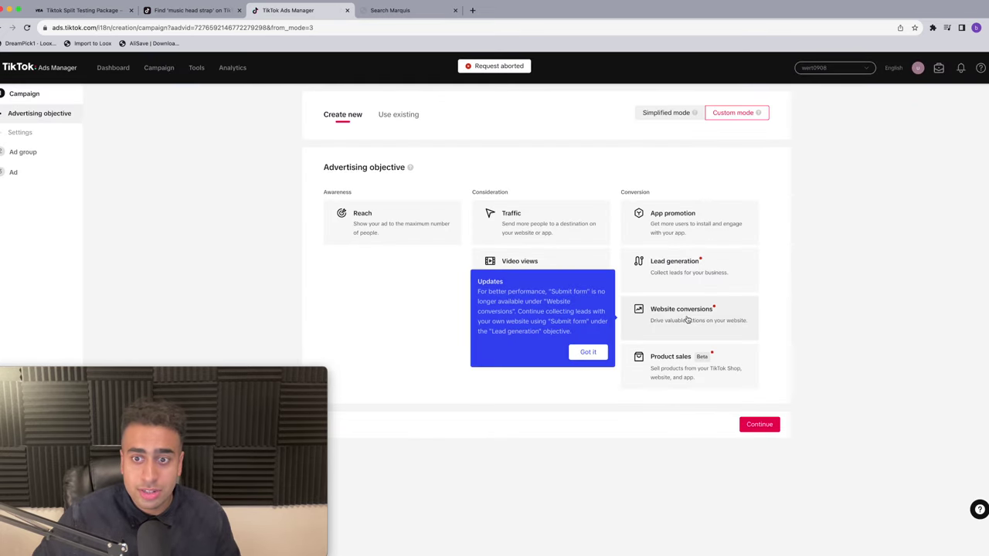
click(687, 313)
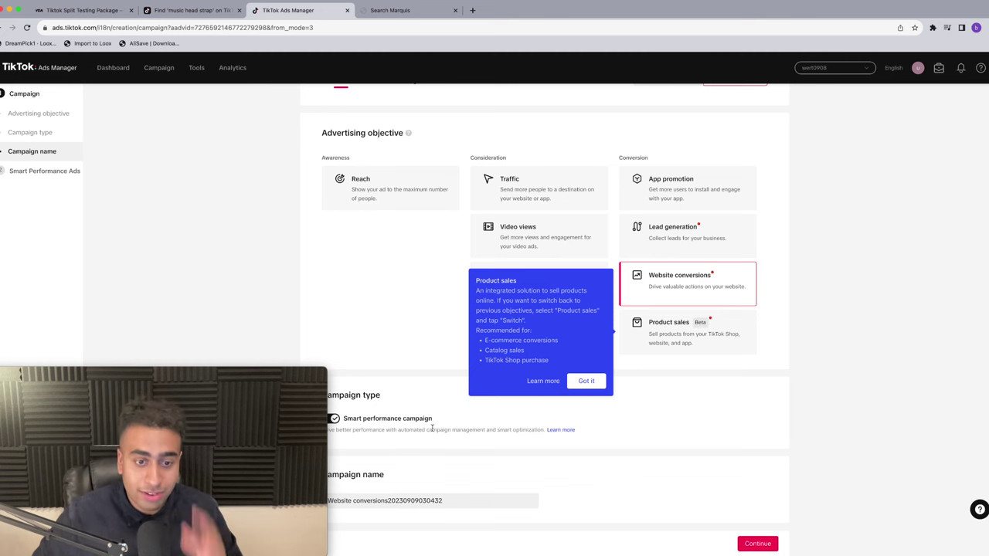
click(760, 544)
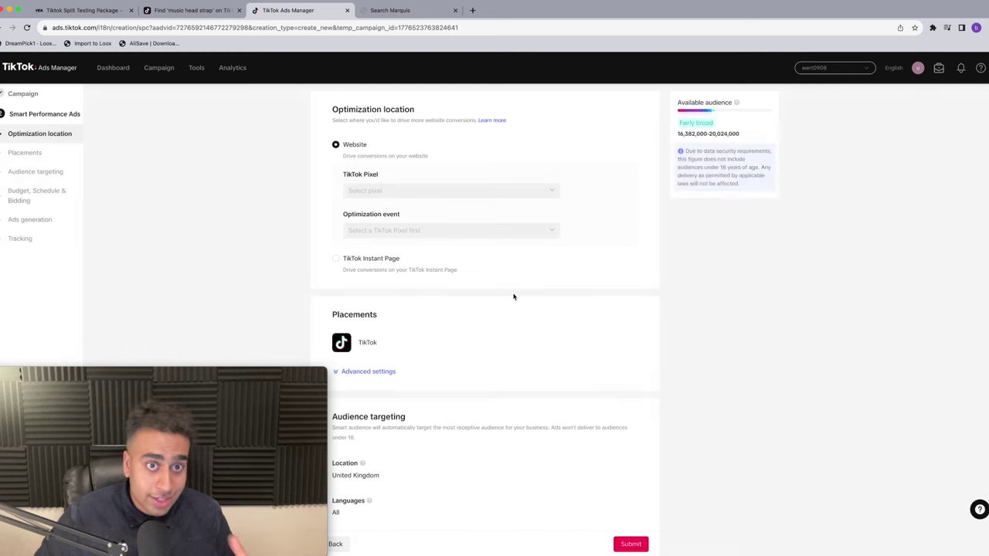
Select the Shopify TikTok pixel with Complete Payment as the optimization event.
click(438, 189)
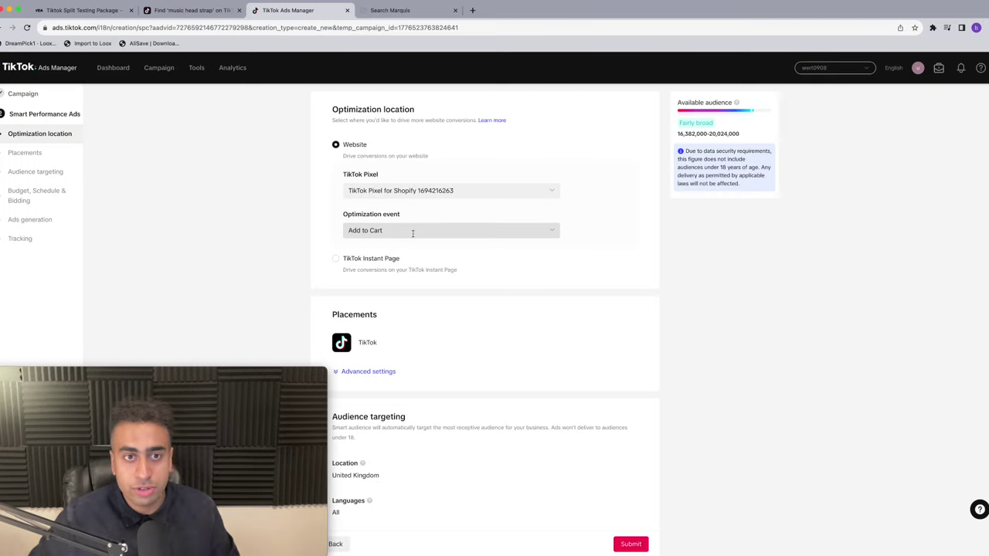
click(413, 230)
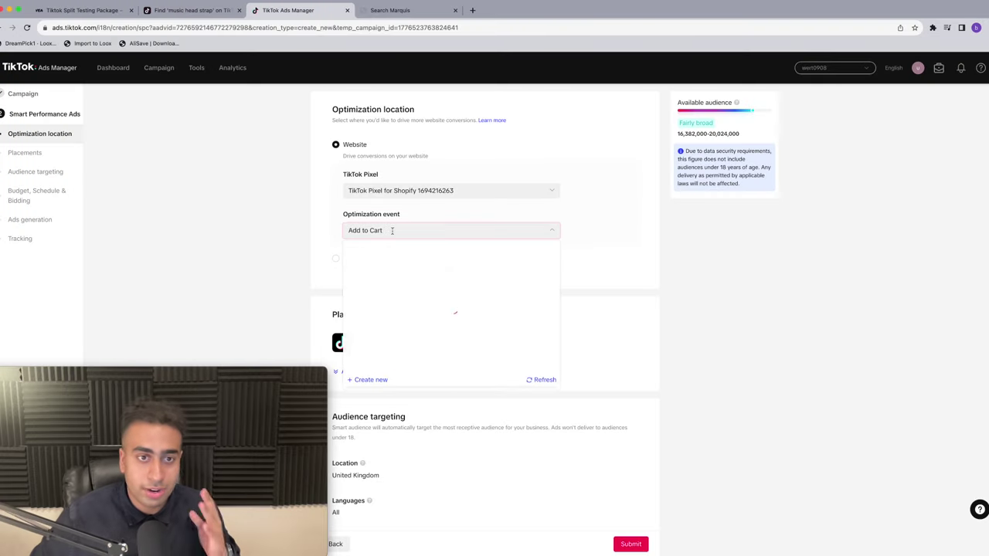
click(393, 298)
Turn off Video download under Advanced settings.
scroll(393, 300, down, 3)
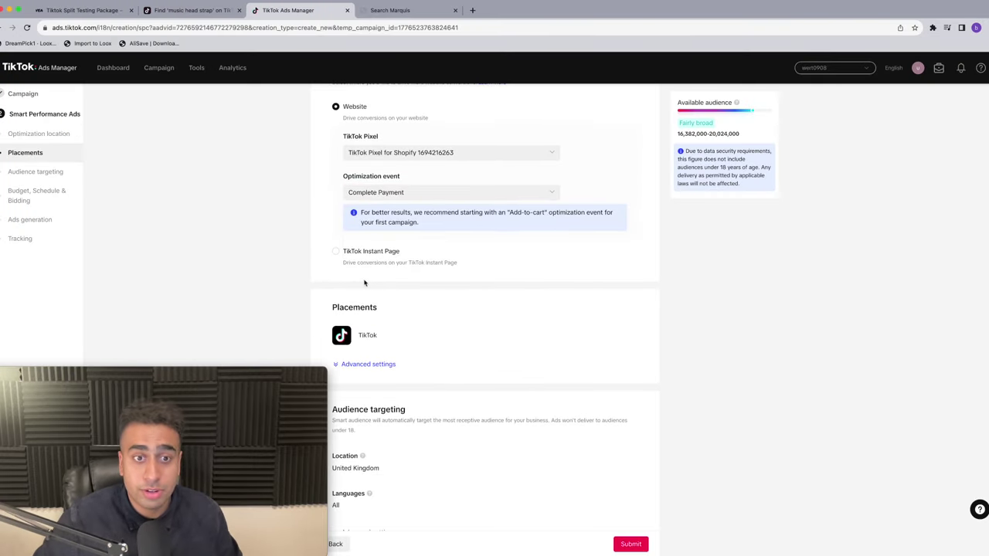
click(348, 287)
click(346, 353)
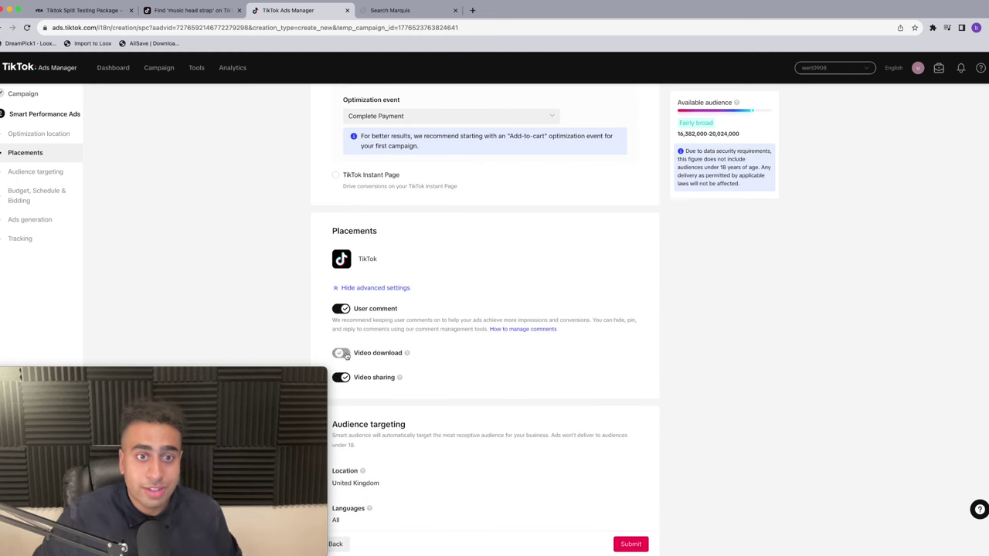
scroll(369, 309, down, 2)
scroll(369, 309, up, 5)
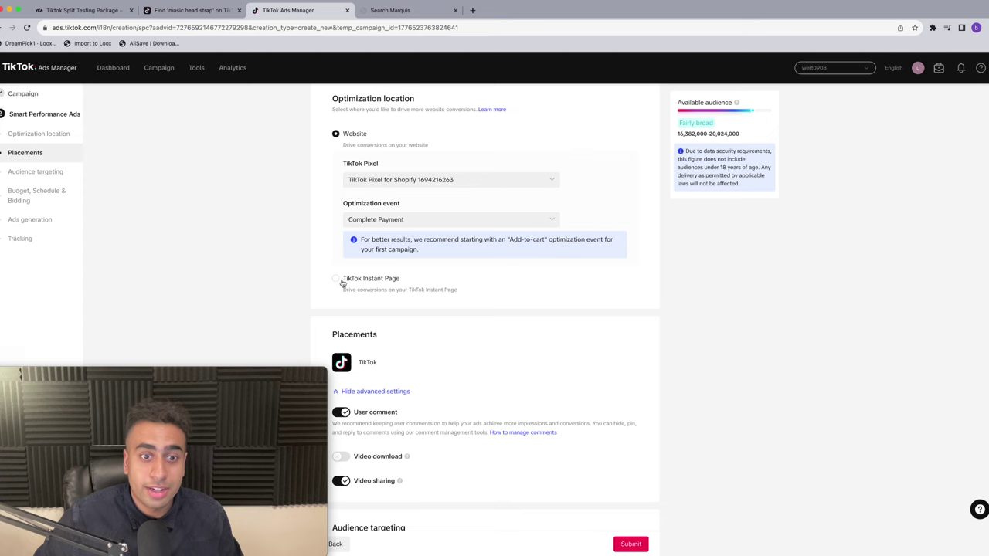
scroll(342, 284, down, 9)
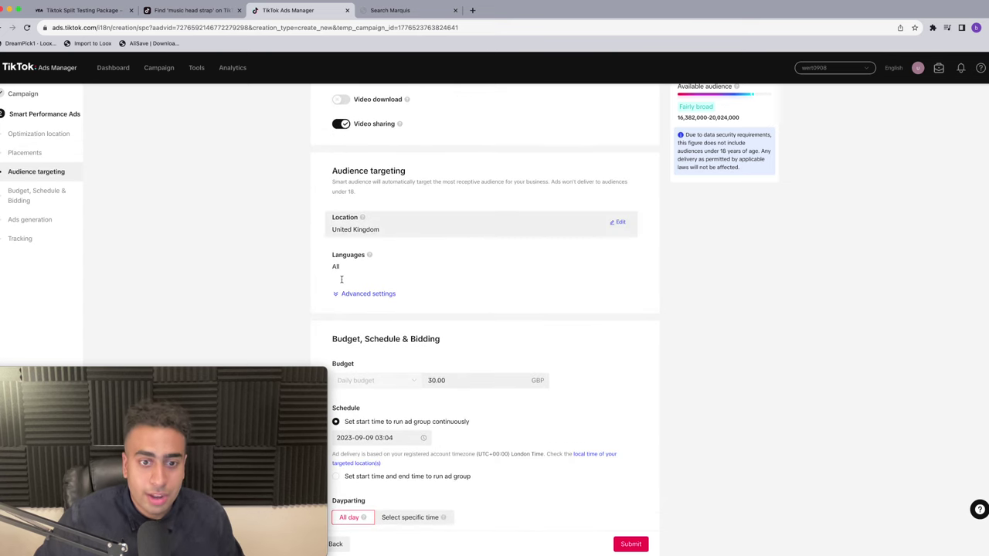
Change the ad group's daily budget from 30.00 to 20.00 GBP.
drag(448, 379, 418, 378)
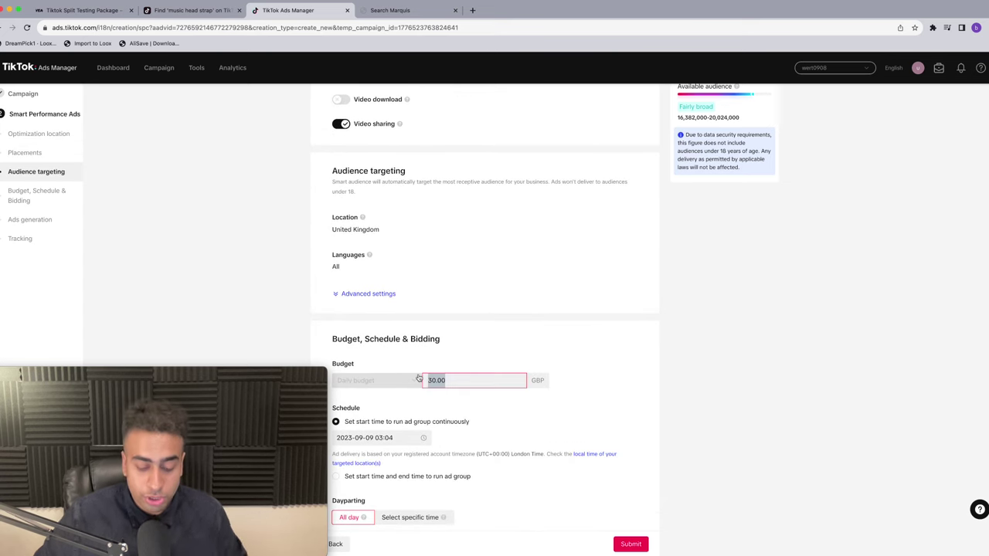
text(20)
click(495, 338)
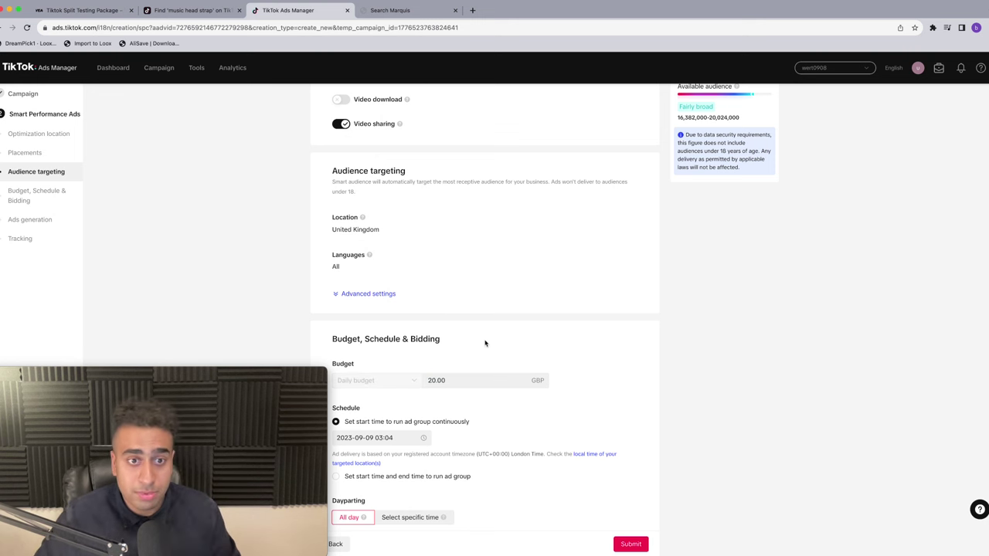
Set the schedule start to 2023-09-10 at 06:00, running continuously.
scroll(386, 293, down, 3)
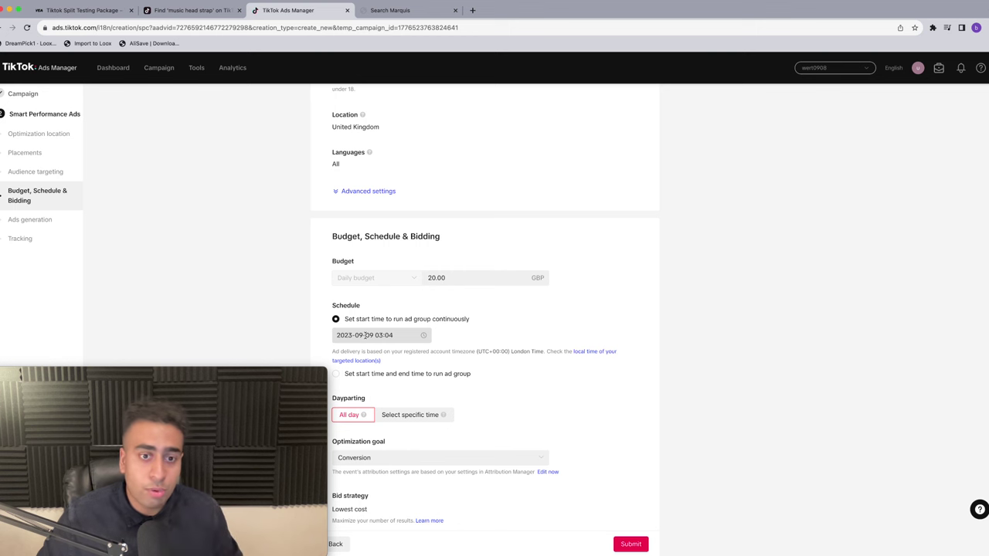
click(365, 335)
click(347, 436)
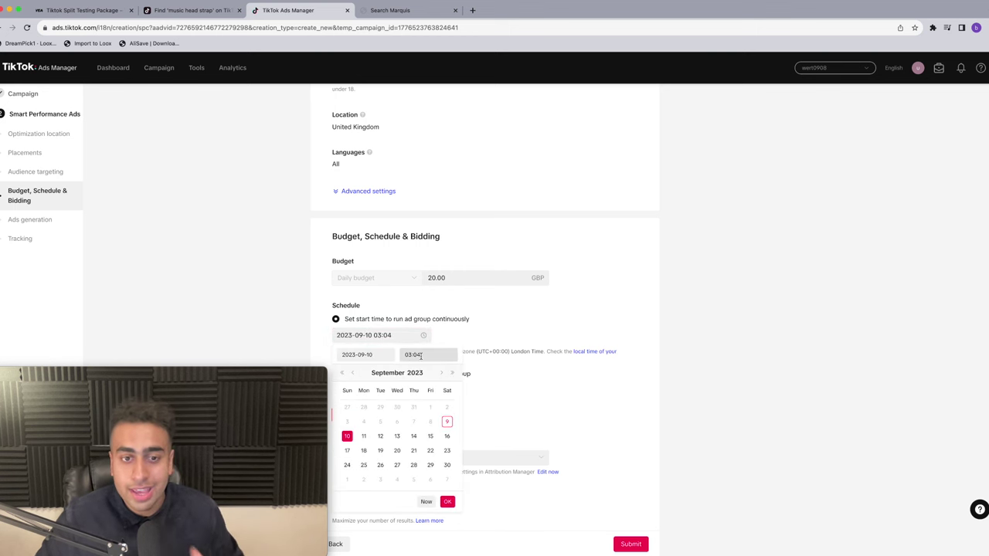
click(421, 354)
scroll(421, 394, down, 2)
click(424, 382)
scroll(460, 388, up, 2)
click(463, 389)
click(473, 455)
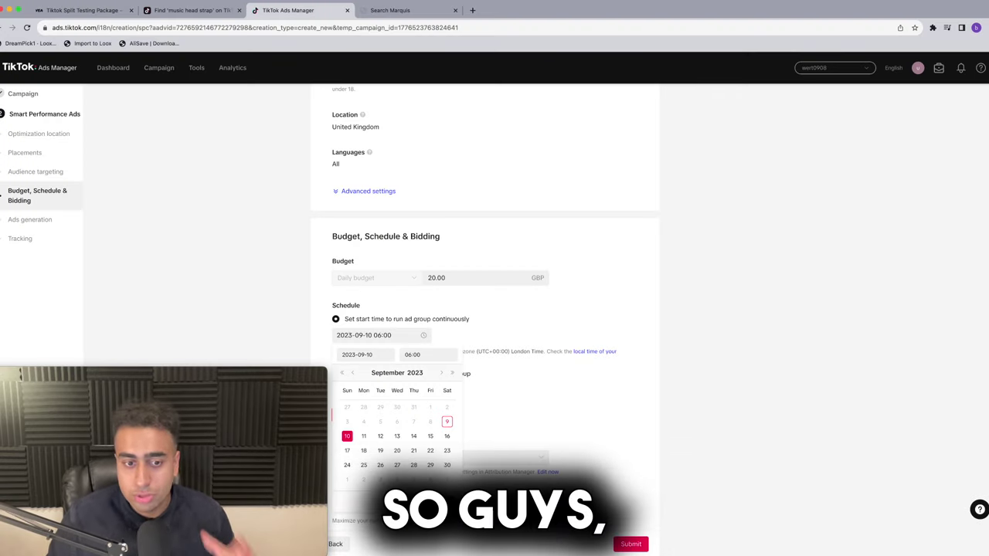
click(448, 505)
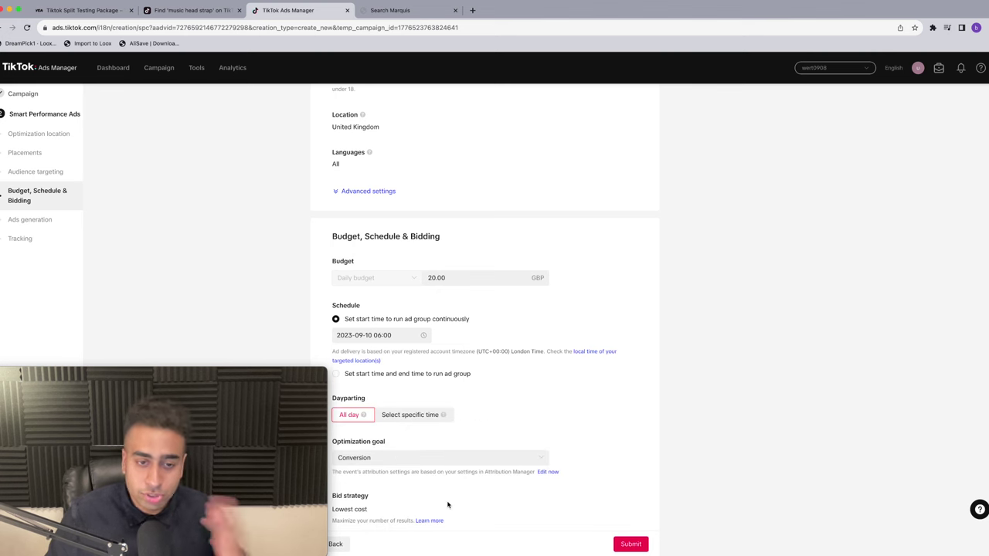
scroll(448, 479, down, 5)
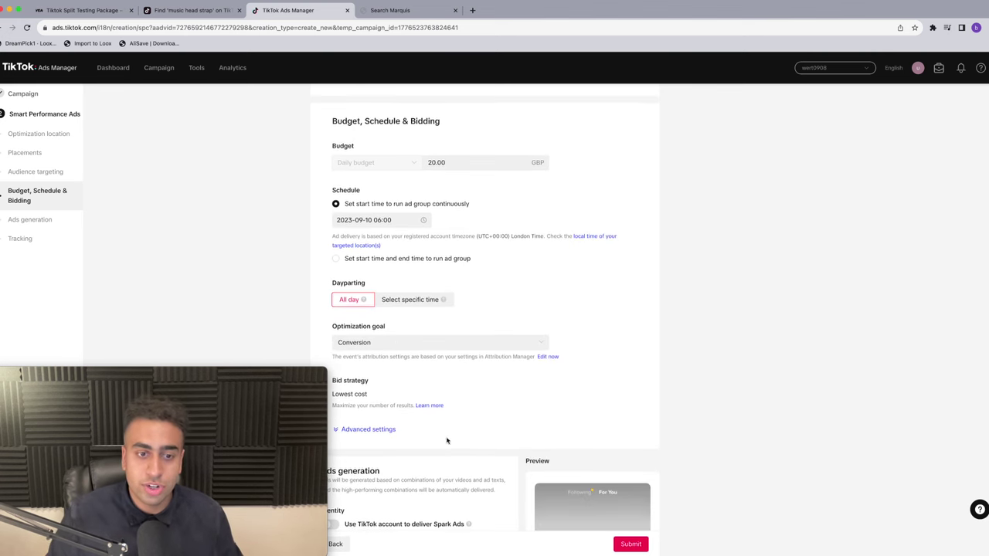
scroll(447, 439, down, 2)
scroll(380, 344, up, 3)
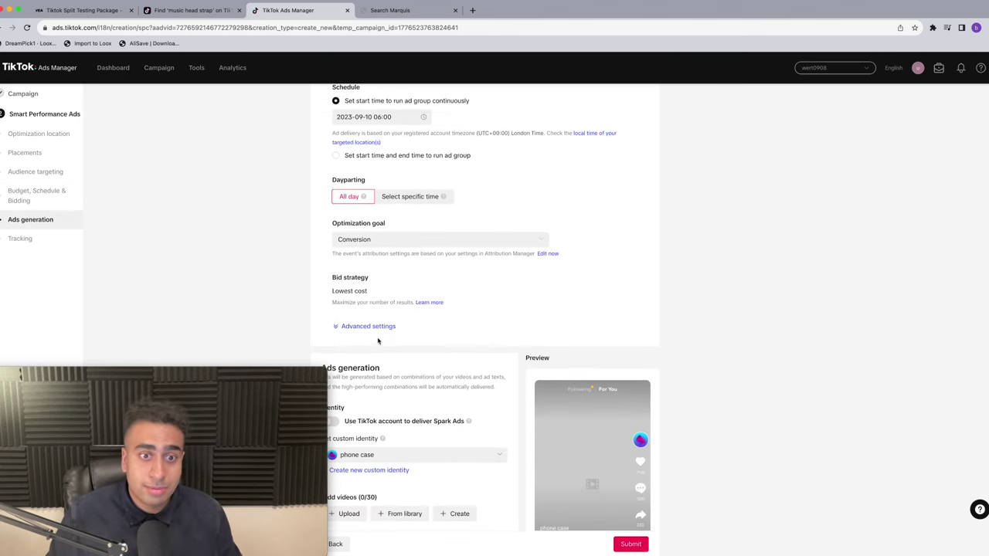
click(374, 327)
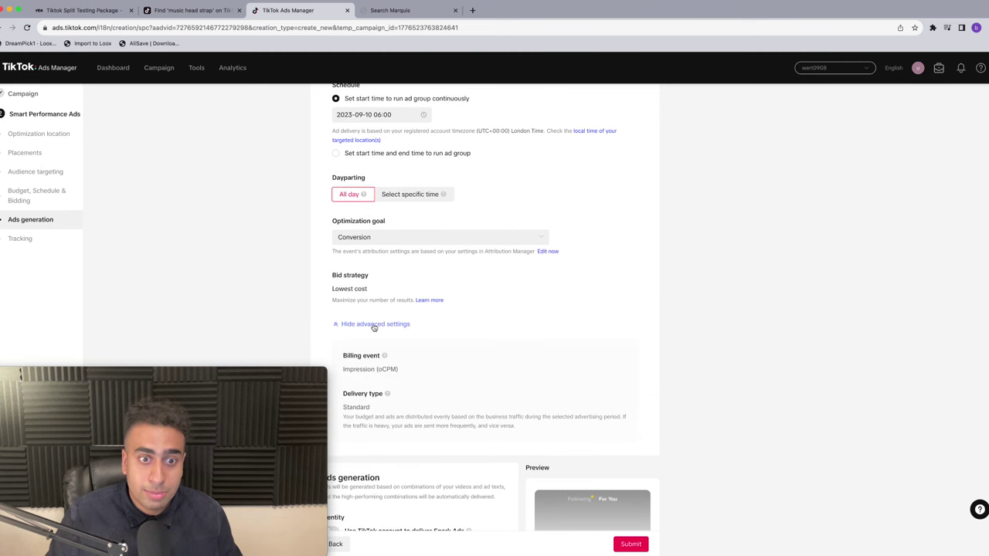
scroll(376, 327, down, 3)
scroll(378, 325, down, 2)
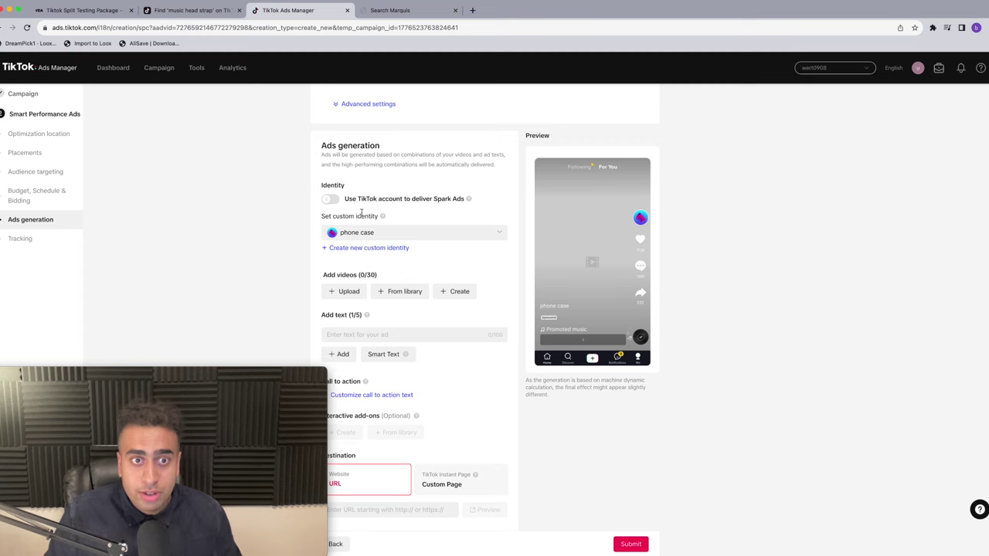
scroll(362, 216, up, 2)
scroll(362, 216, down, 3)
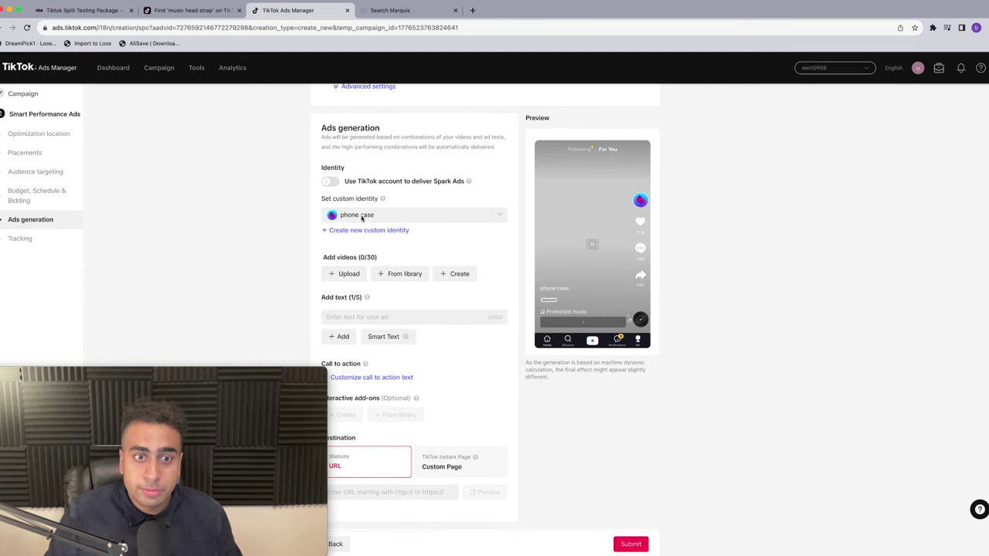
scroll(374, 239, down, 1)
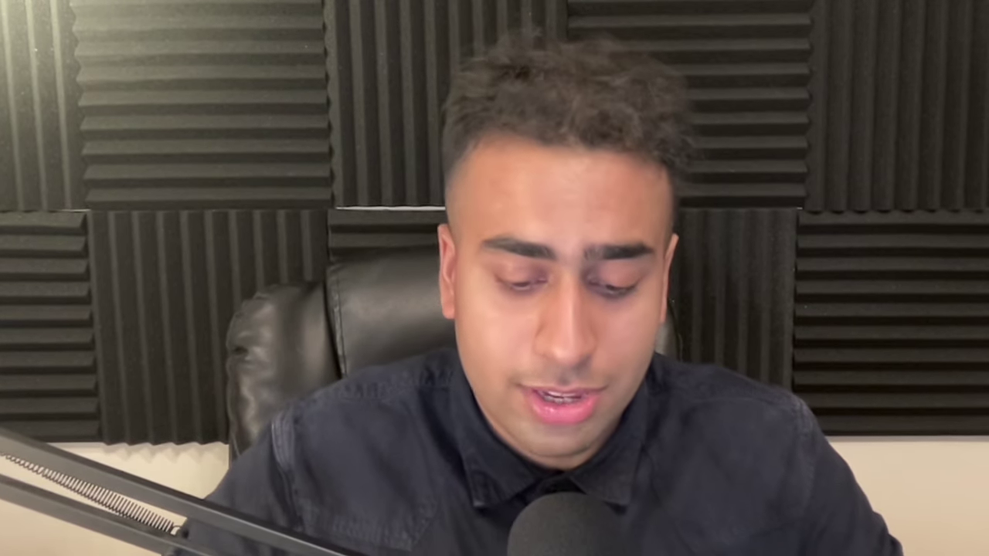
Enter the ad text offering 50% off the phone case, ending 'CLICK BELOW'.
text(keep)
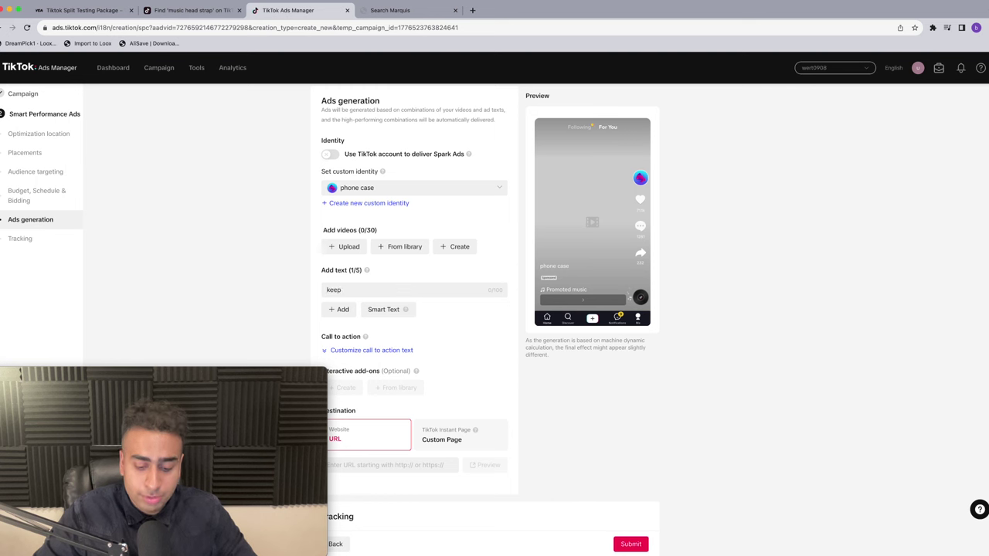
text( your phone case on the go! 50%)
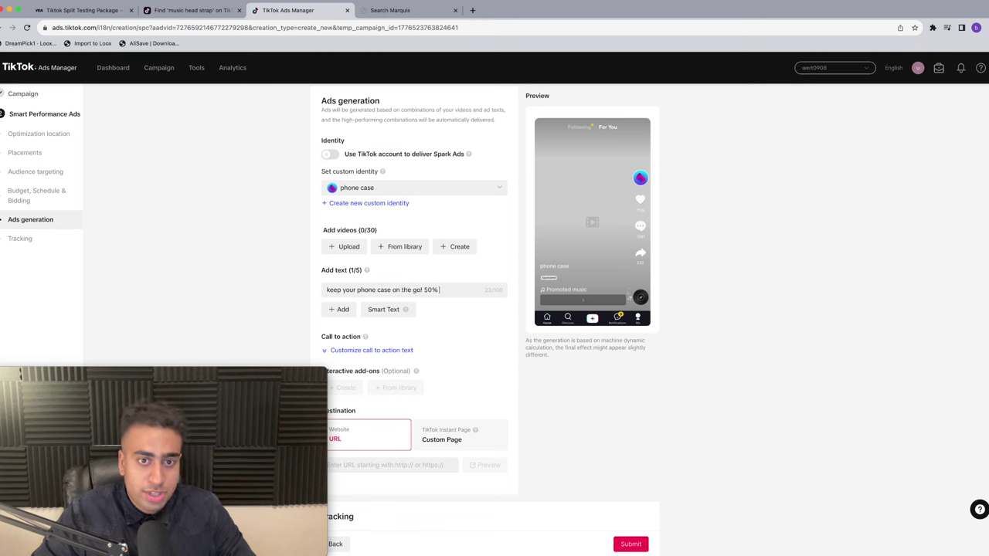
text(O)
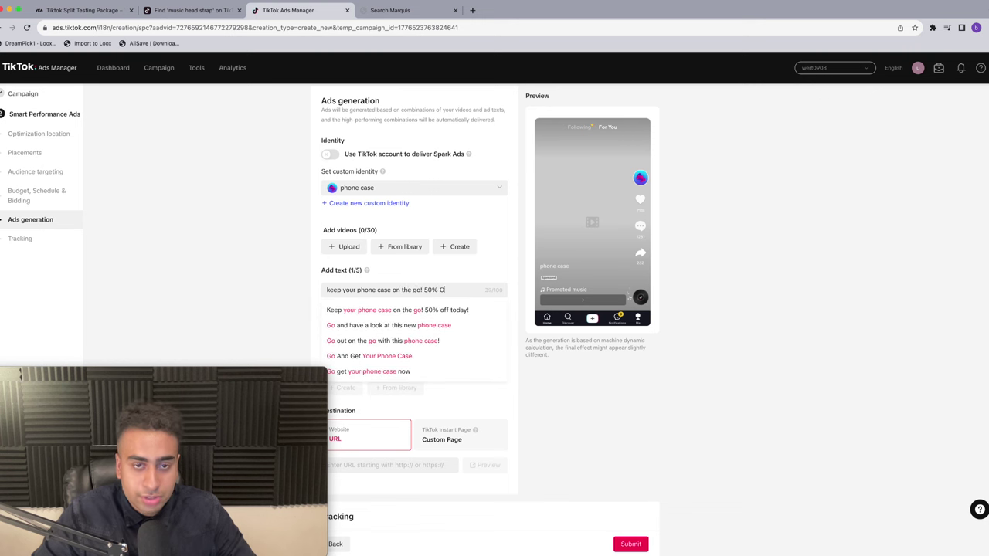
text(F CLICK BELOW)
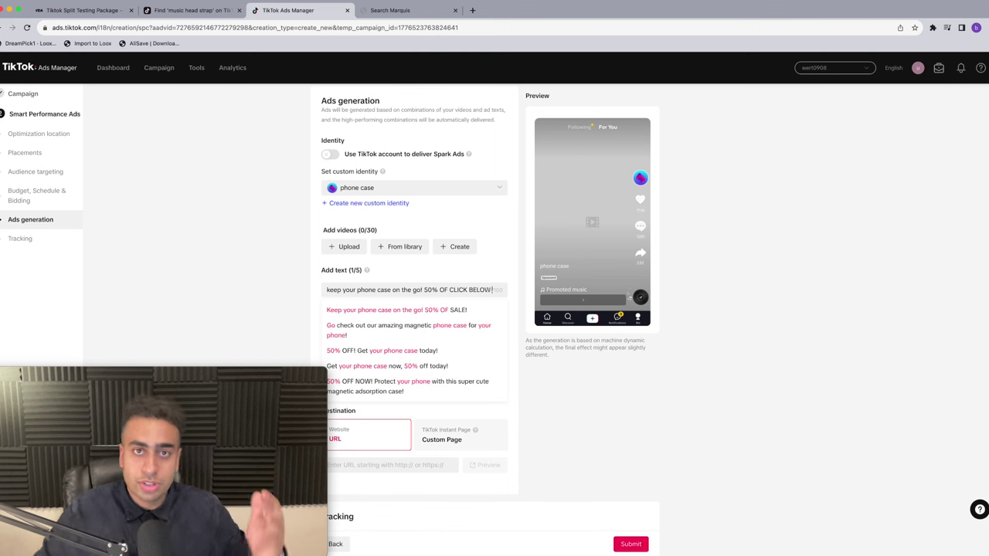
click(700, 170)
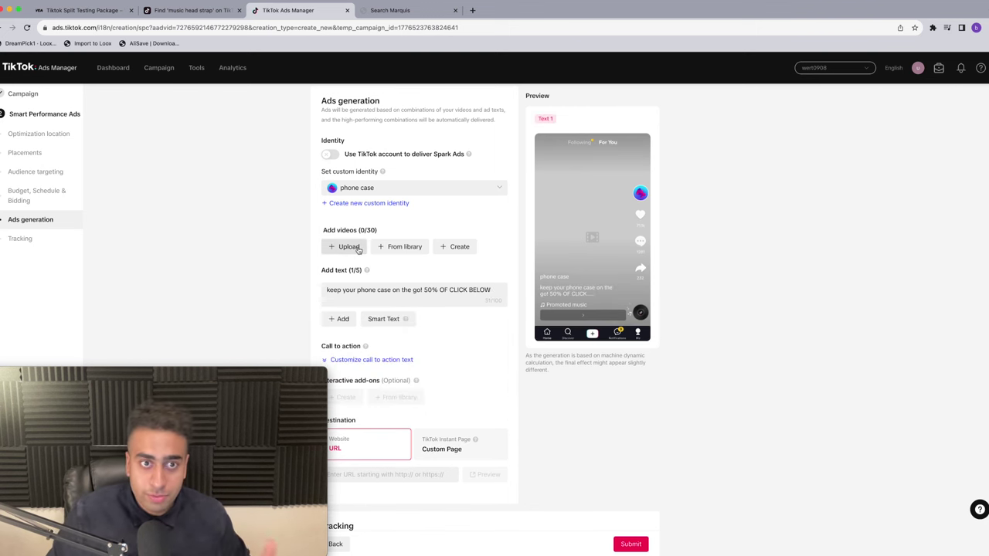
Set the call to action to a Standard 'Shop now' button.
scroll(357, 255, down, 5)
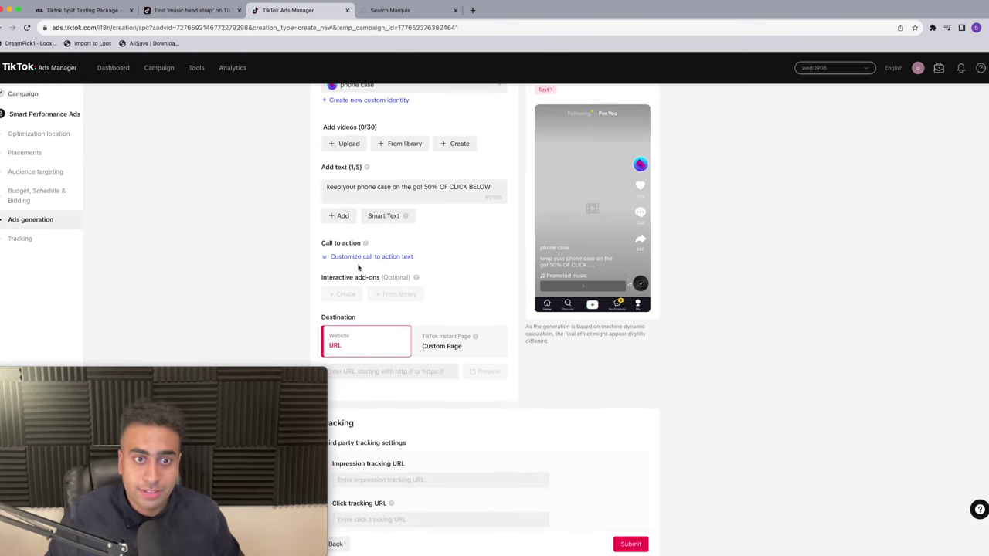
click(360, 258)
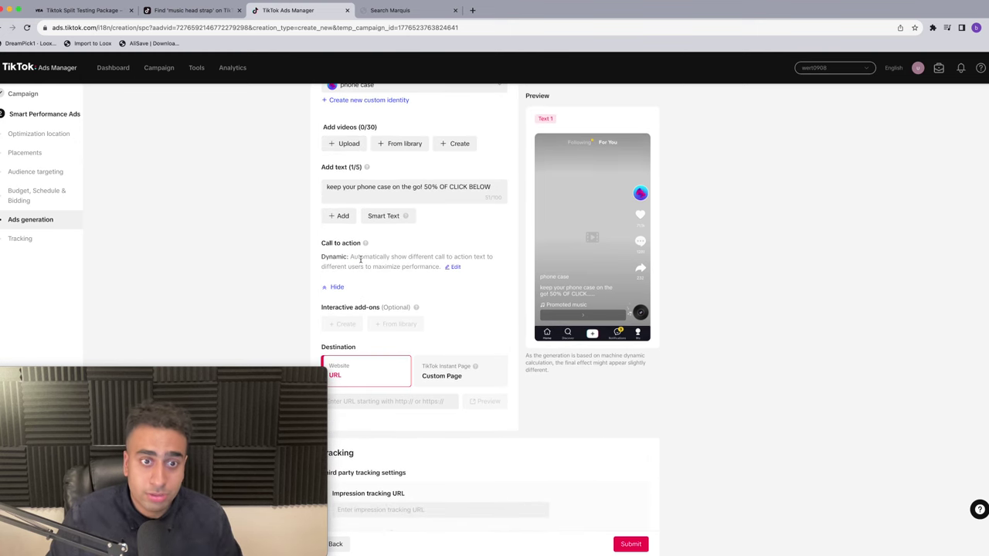
click(454, 267)
click(348, 299)
click(368, 287)
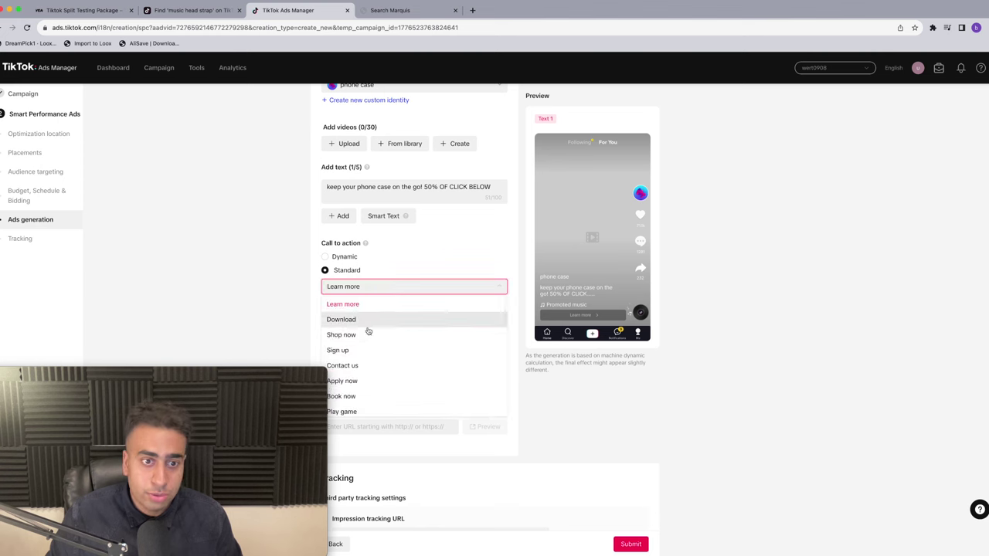
click(366, 334)
scroll(394, 306, down, 3)
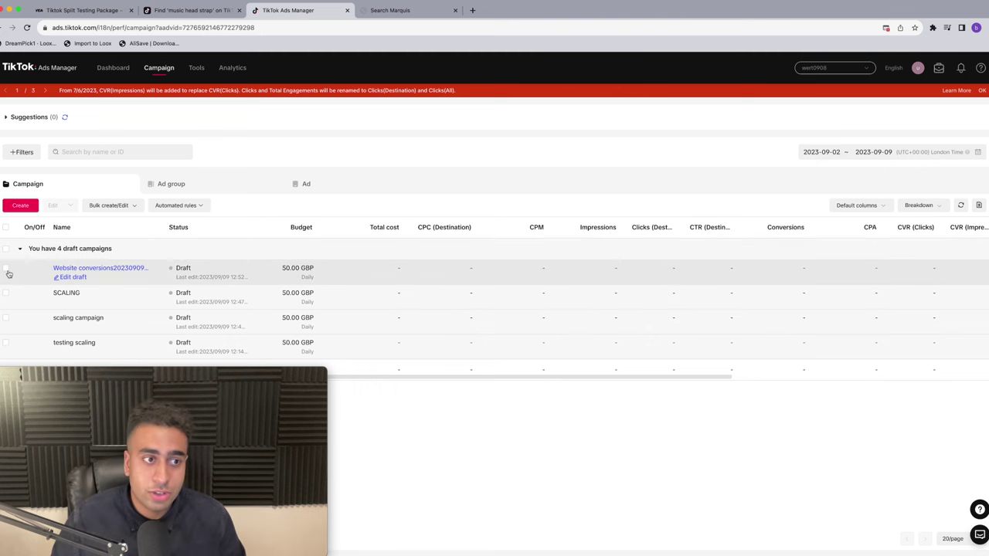
Select the draft campaign, view its ad groups, and clear the 1 Selected filter.
click(6, 269)
click(197, 184)
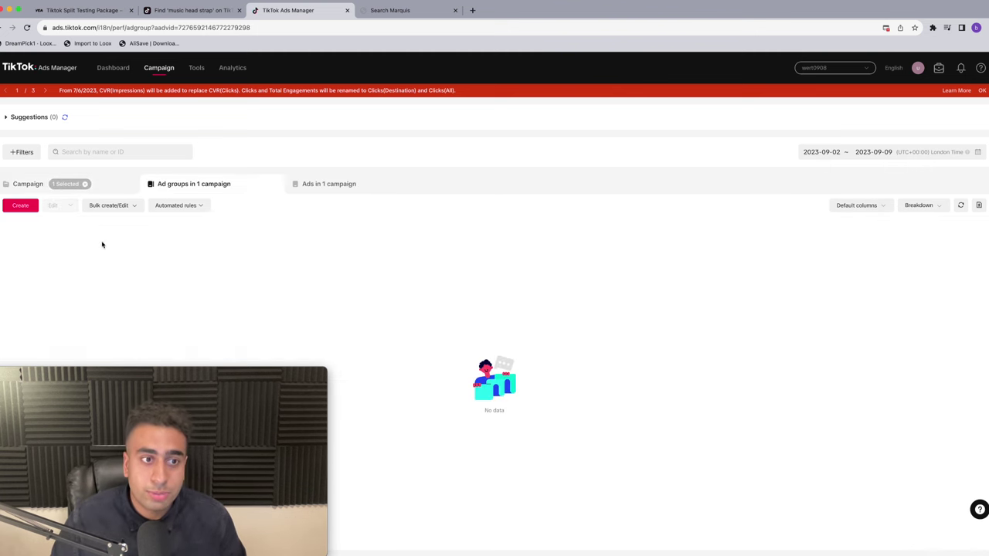
click(86, 184)
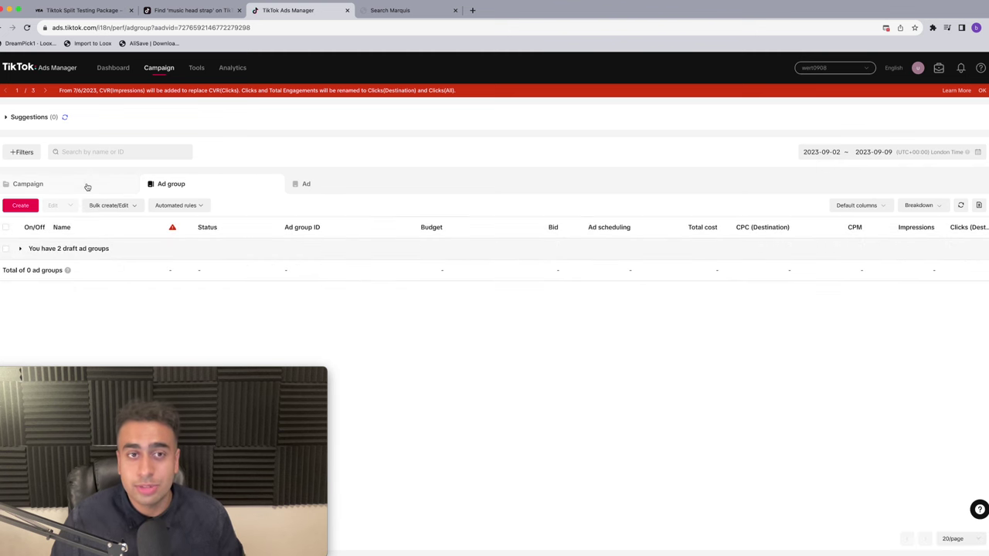